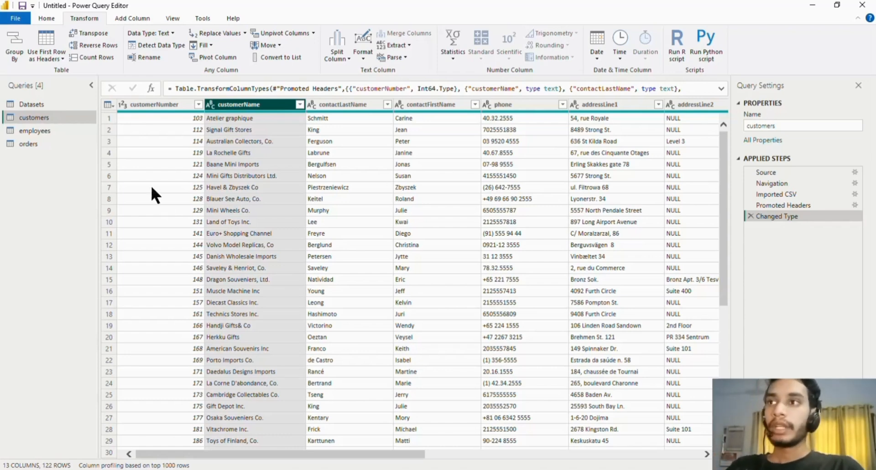
left_click(420, 105)
left_click(336, 105)
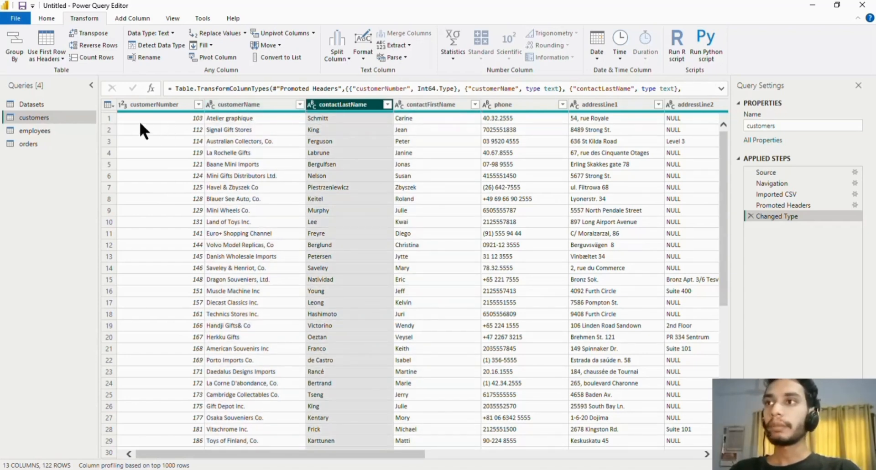
left_click(262, 105)
left_click(428, 106)
left_click(362, 109)
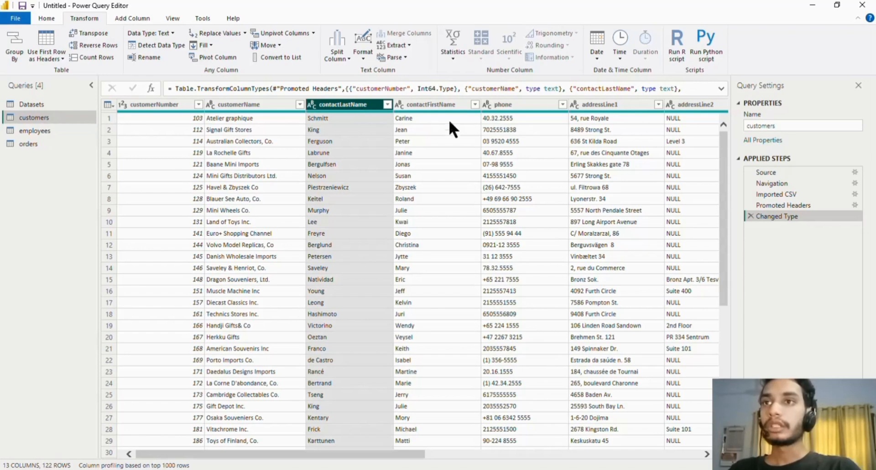
left_click(242, 109)
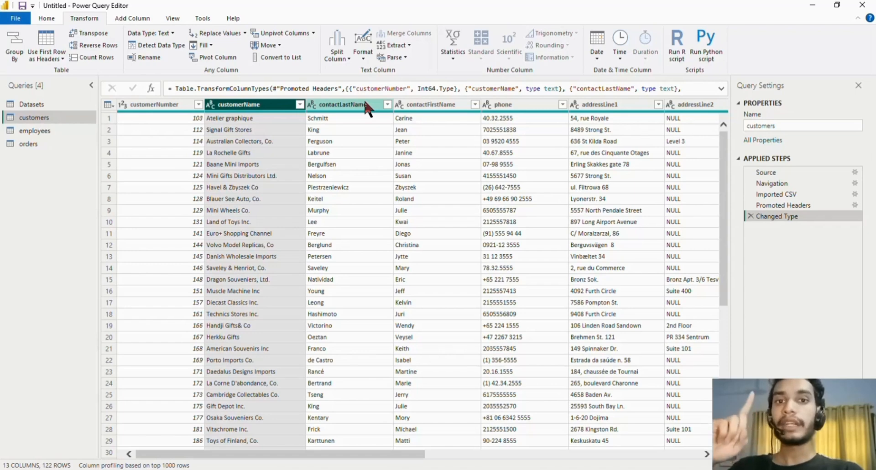
left_click(122, 20)
left_click(94, 17)
left_click(312, 160)
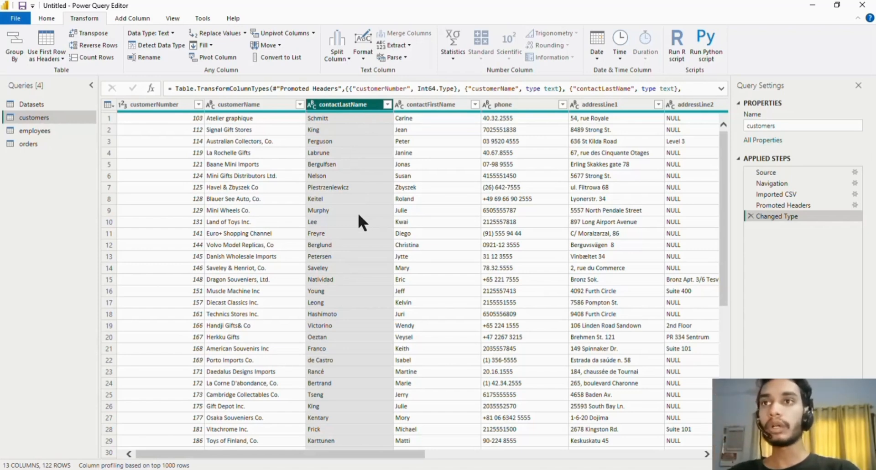
left_click(135, 18)
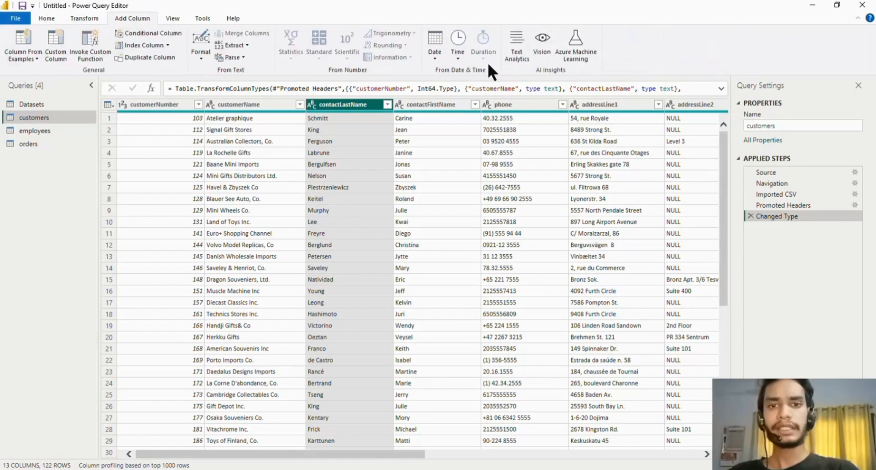
left_click(82, 18)
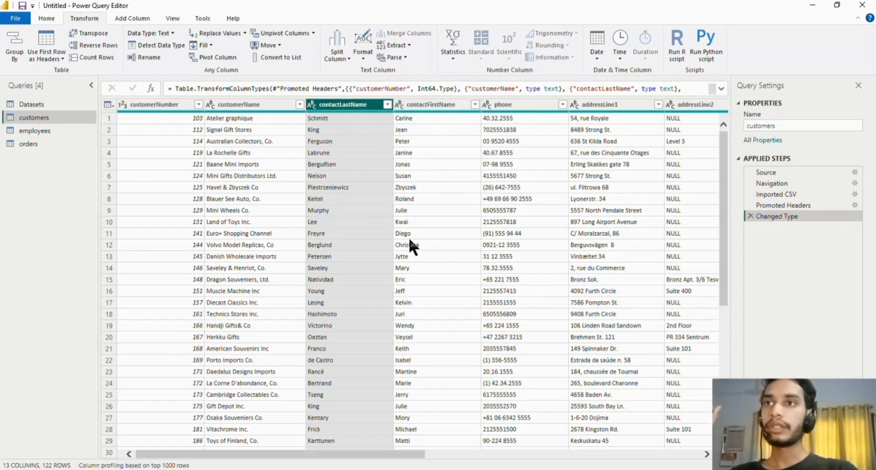
left_click(448, 104)
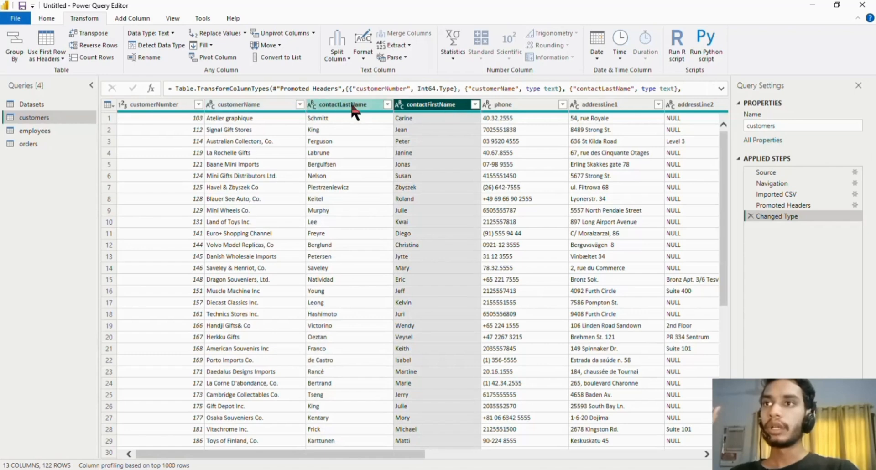
left_click(352, 105)
left_click(430, 105)
left_click(350, 107)
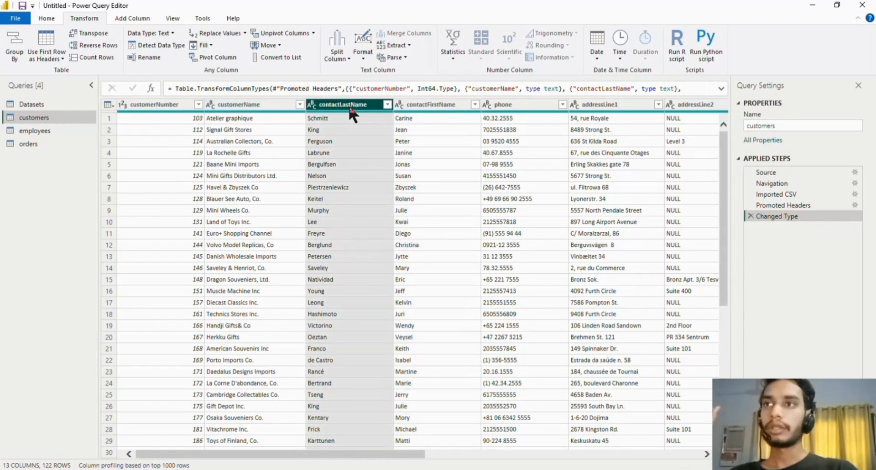
left_click(440, 104)
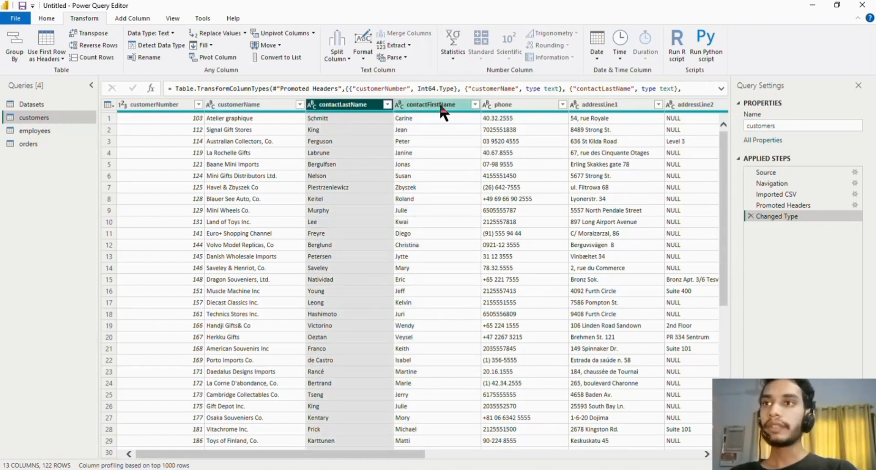
left_click(348, 110)
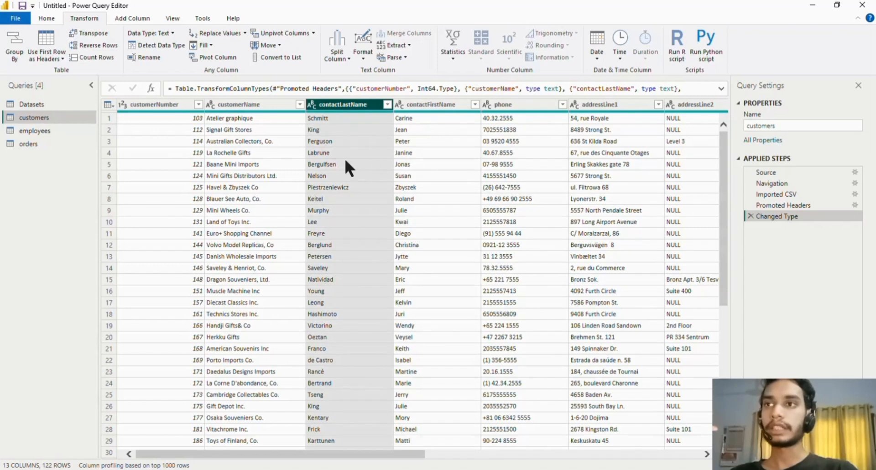
Merge the contactFirstName and contactLastName columns, first name first, with a space separator into a new column named FullName
left_click(431, 105)
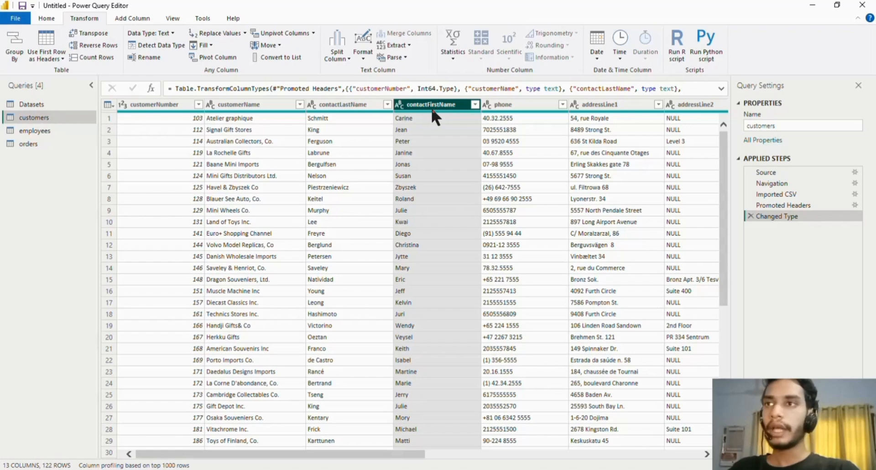
left_click(330, 103, "ctrl")
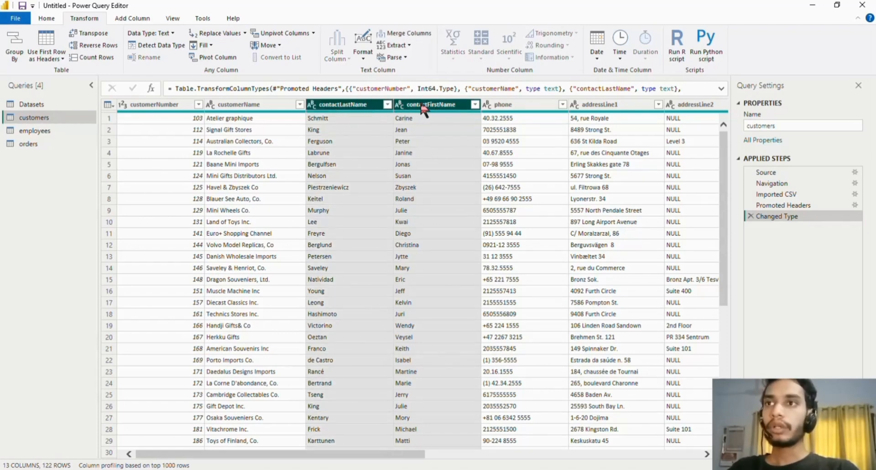
left_click(399, 32)
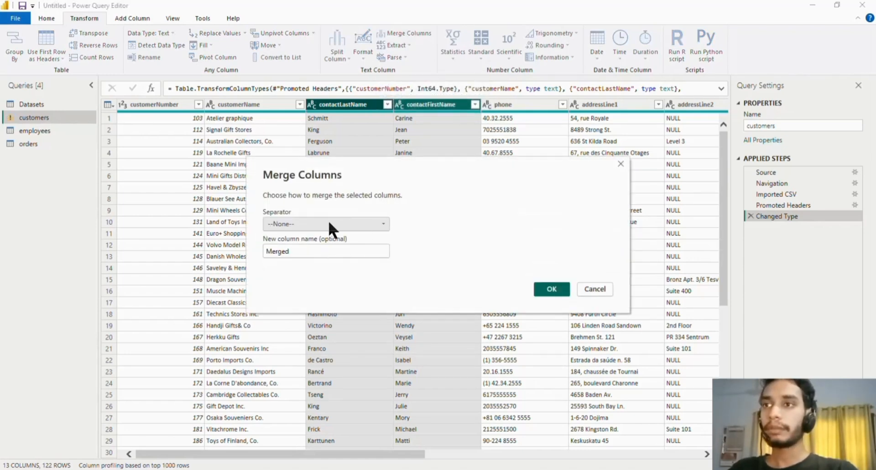
left_click(384, 223)
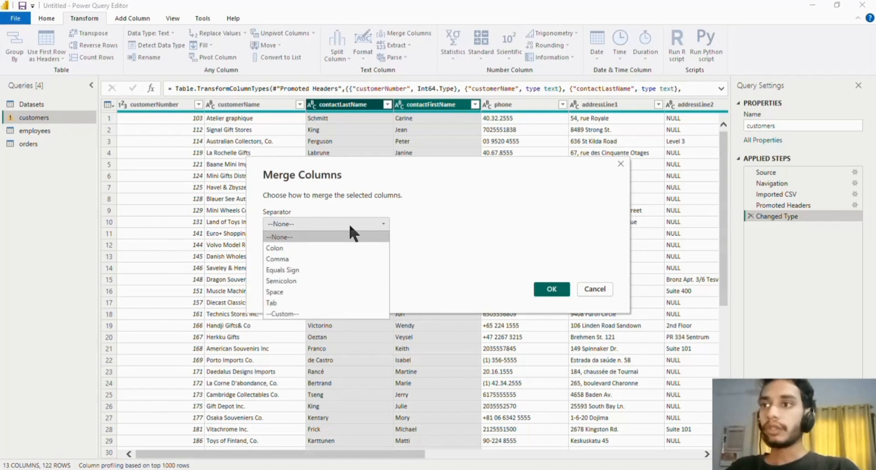
left_click(310, 291)
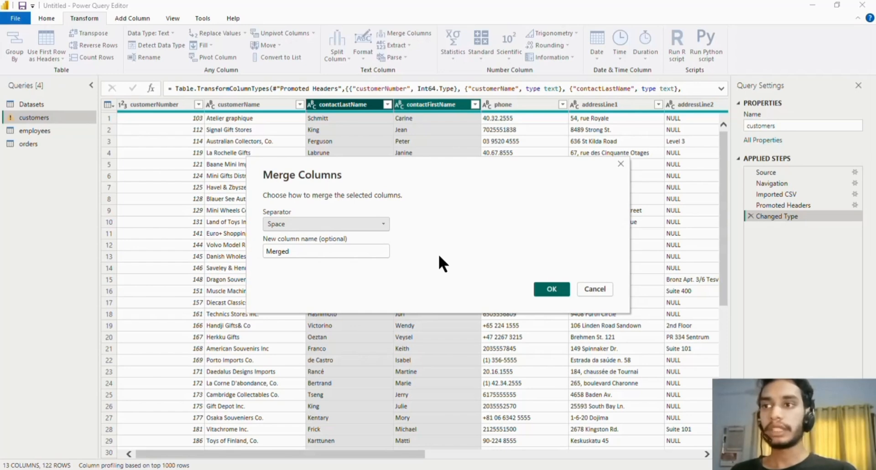
double_click(330, 251)
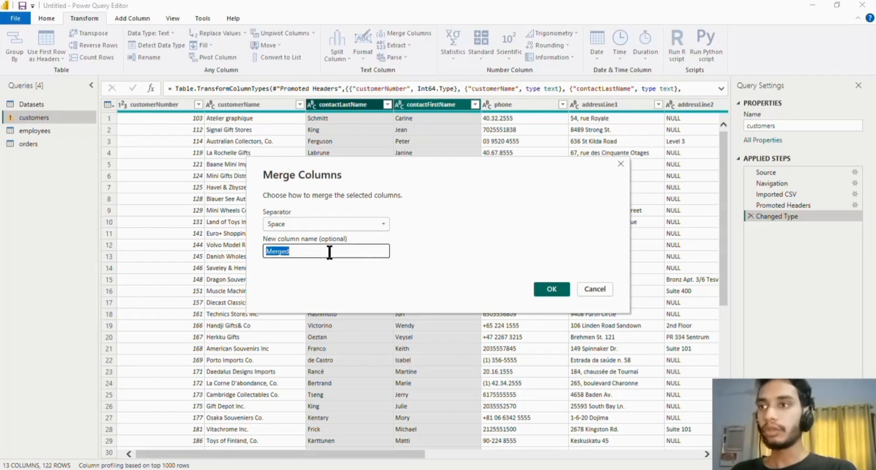
type("Fu")
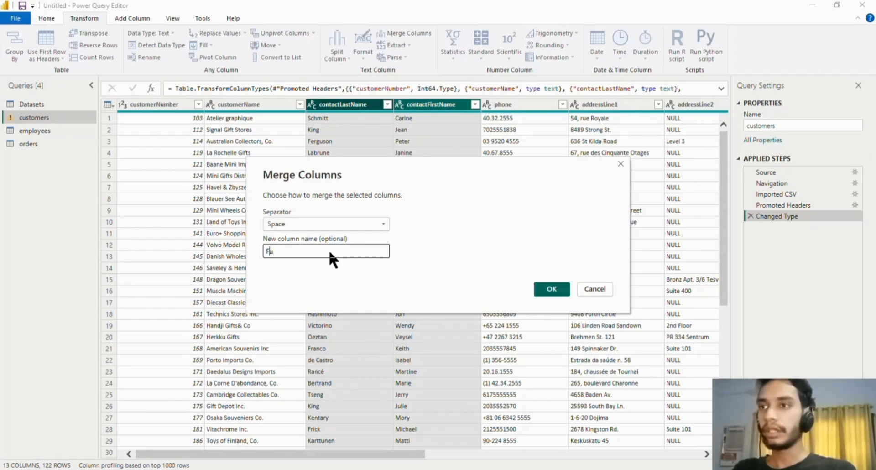
type("llName")
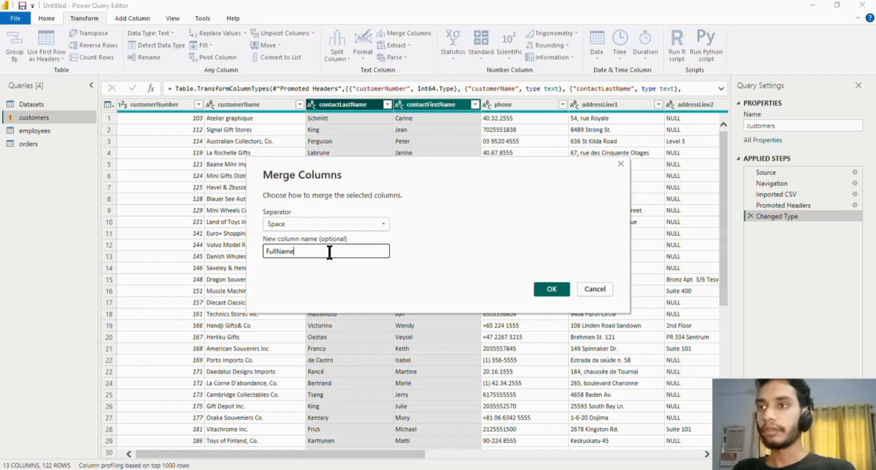
left_click(552, 289)
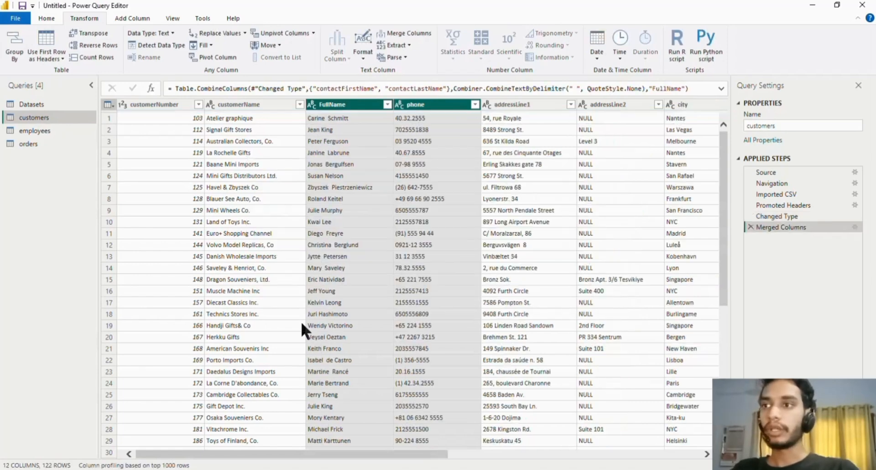
Convert the text in the FullName column of the customers query to lowercase
left_click(359, 105)
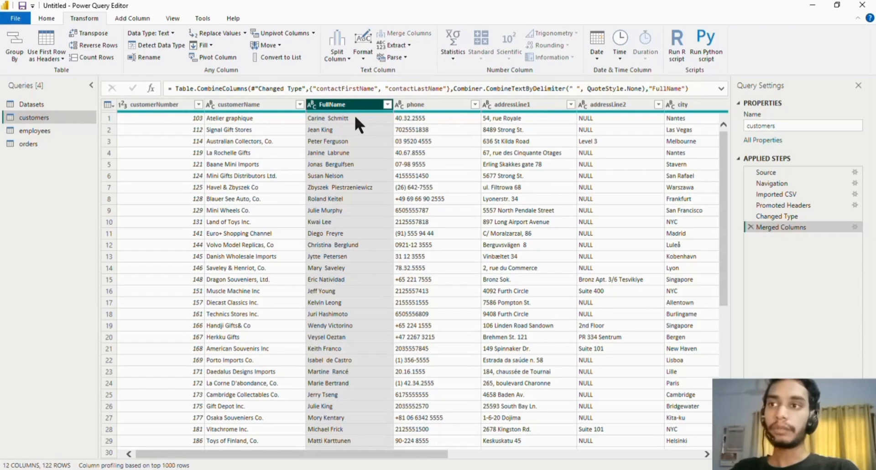
scroll(337, 260, "down", 10)
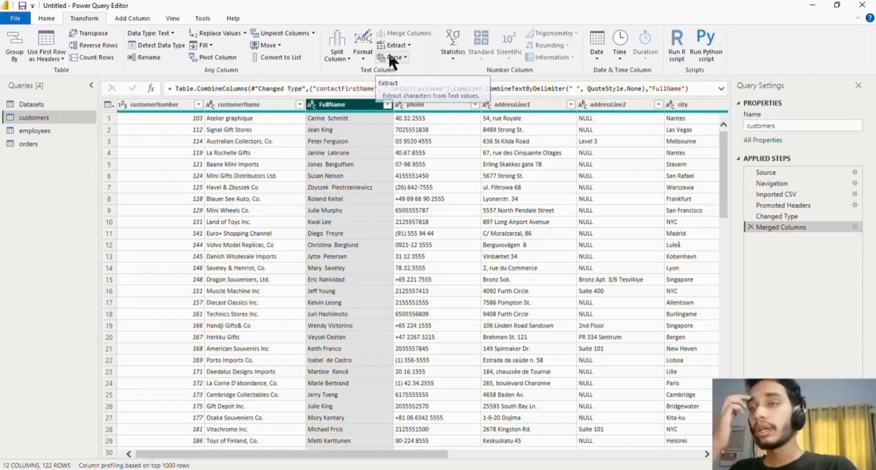
left_click(367, 57)
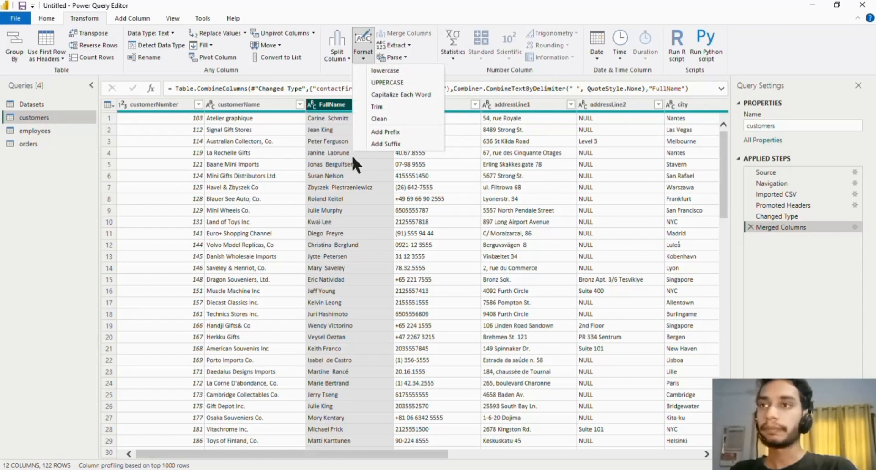
left_click(394, 70)
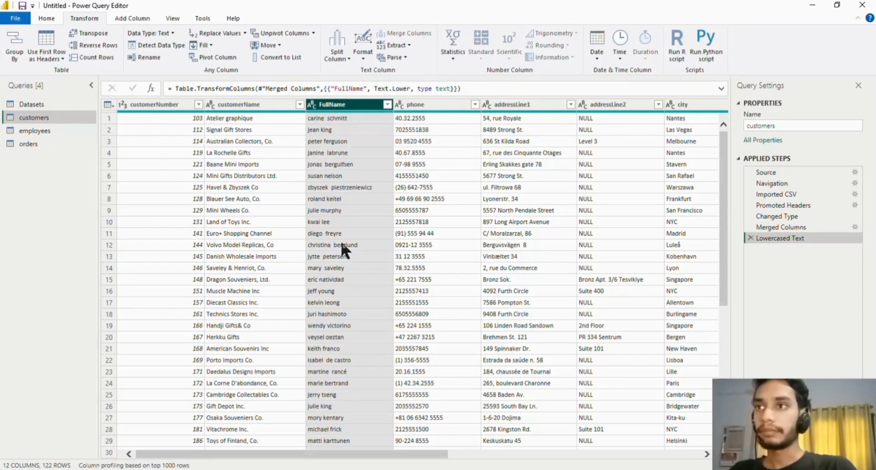
Apply the UPPERCASE format to the FullName column, followed by the Capitalize Each Word format
left_click(363, 48)
left_click(376, 84)
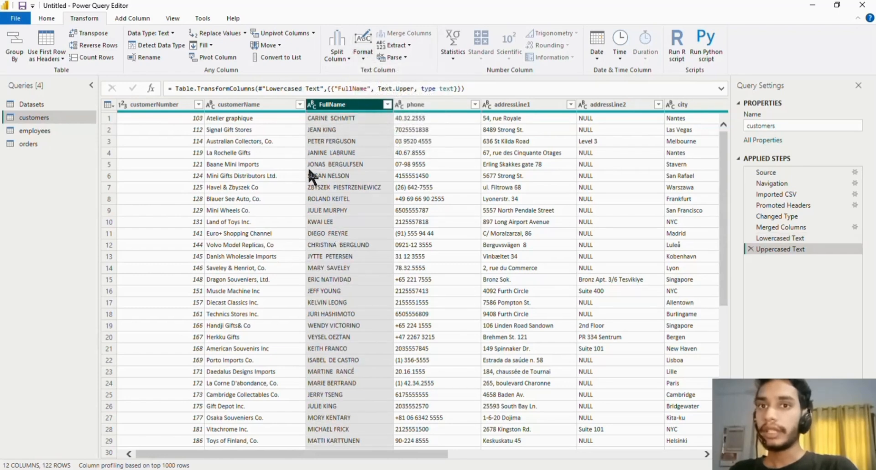
left_click(363, 51)
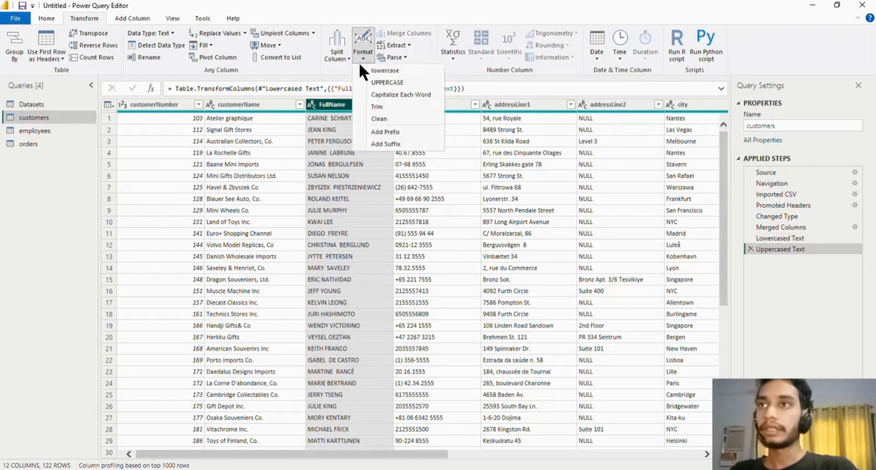
left_click(398, 94)
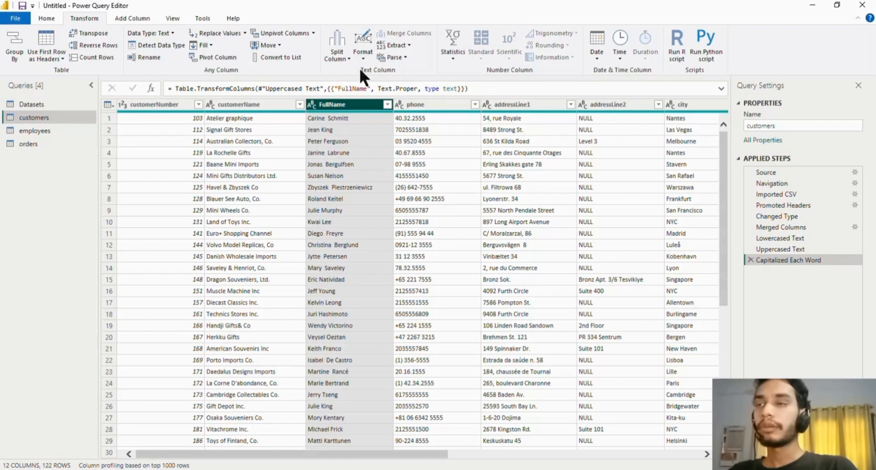
Split the FullEmpName column of the employees query by space at each occurrence of the delimiter, with the quote character set to None
left_click(340, 53)
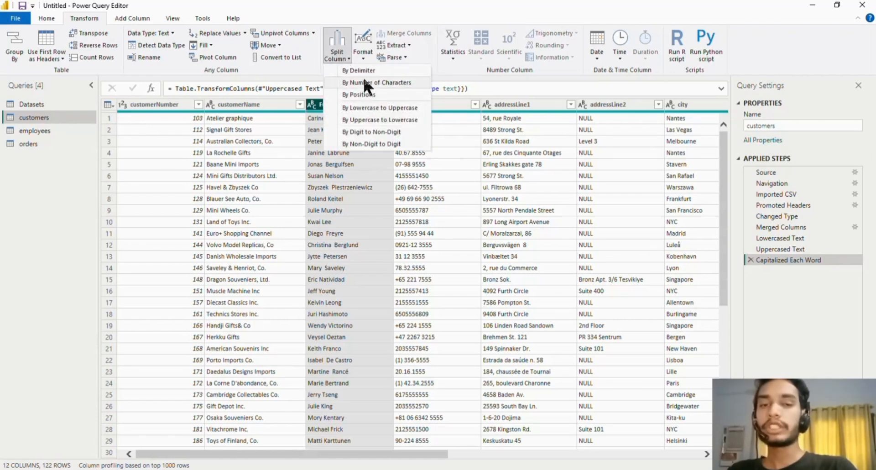
left_click(32, 130)
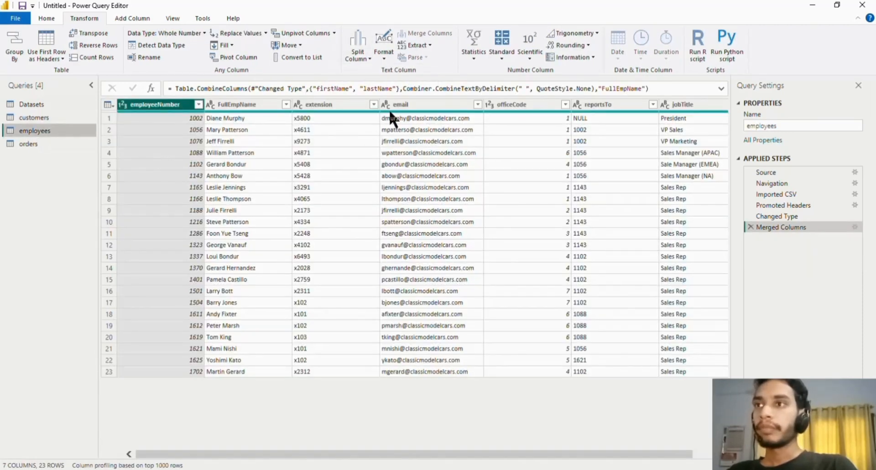
left_click(210, 104)
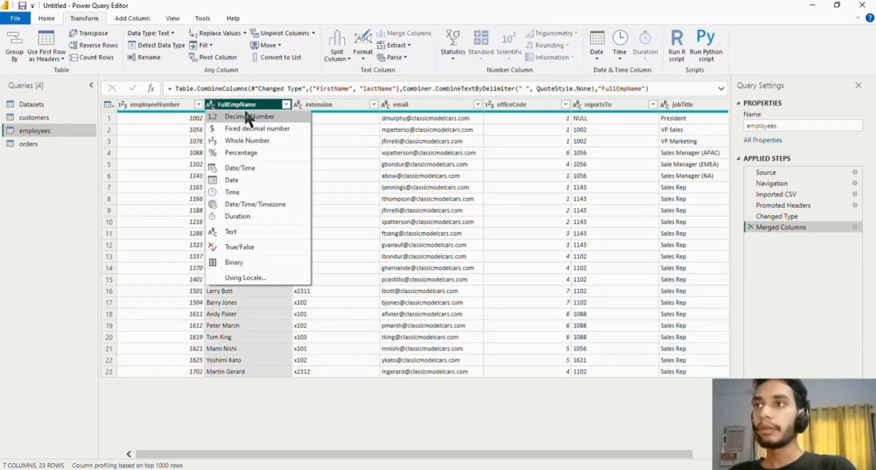
left_click(243, 105)
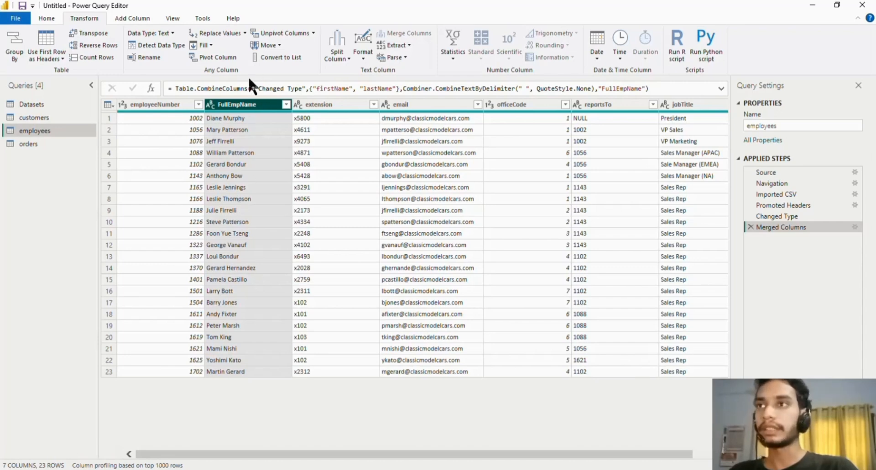
left_click(341, 56)
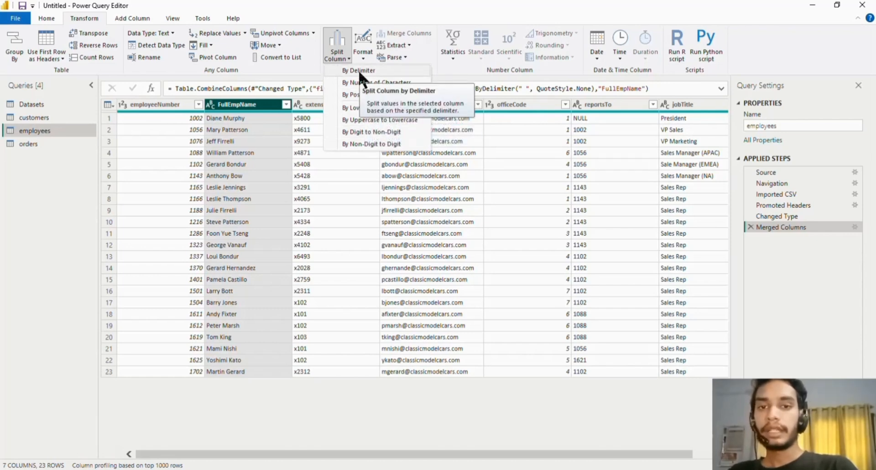
left_click(358, 70)
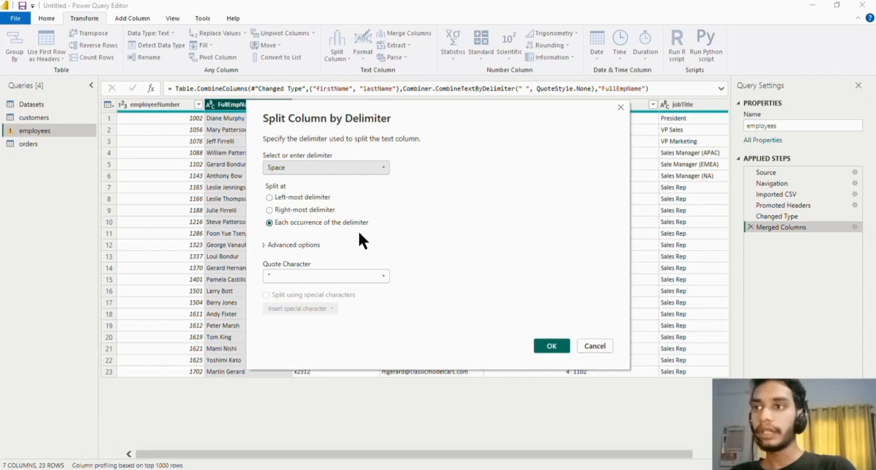
left_click(374, 279)
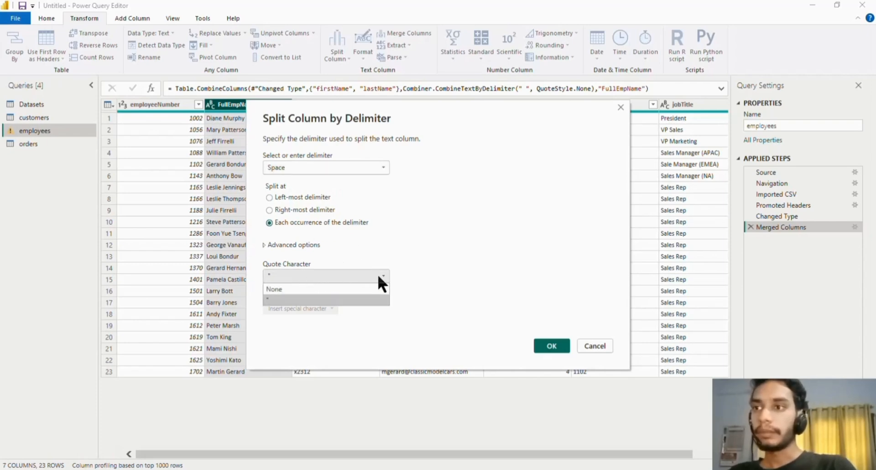
left_click(322, 297)
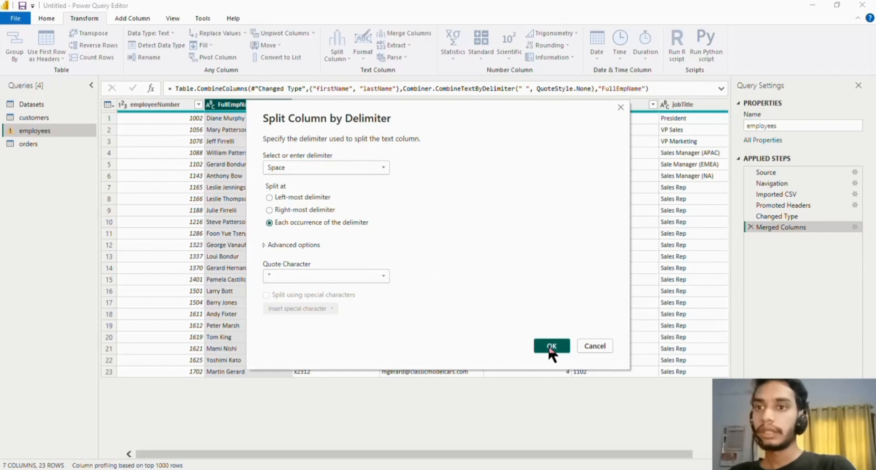
left_click(377, 278)
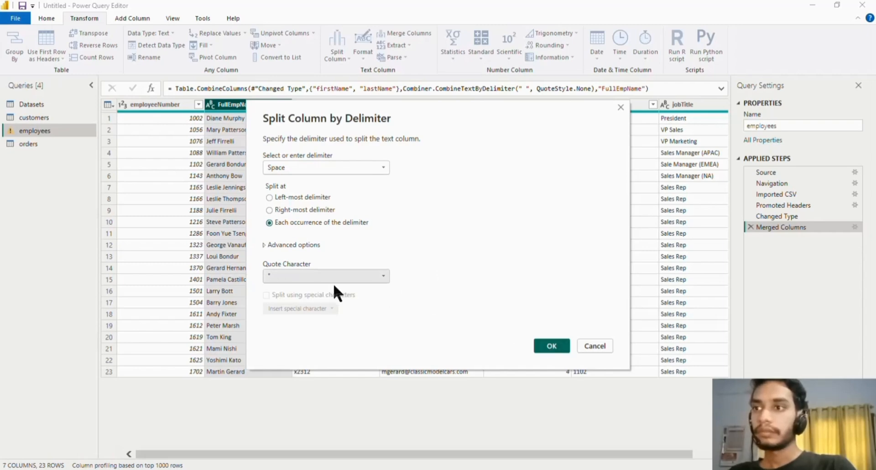
left_click(333, 286)
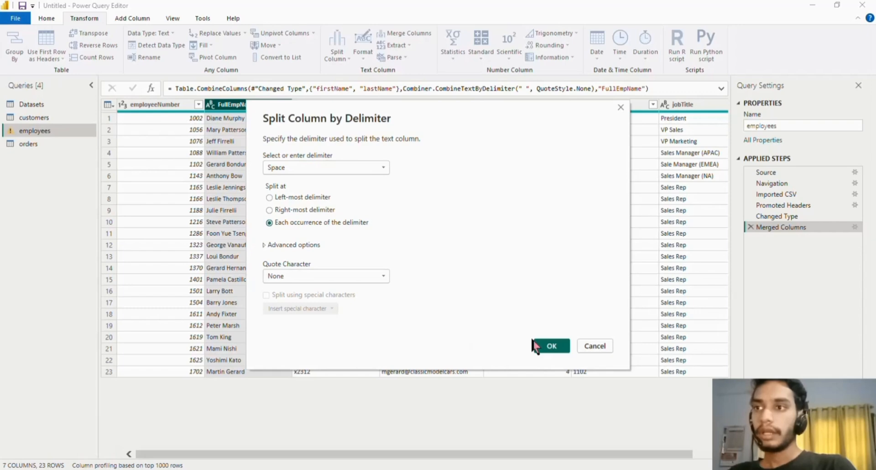
left_click(546, 347)
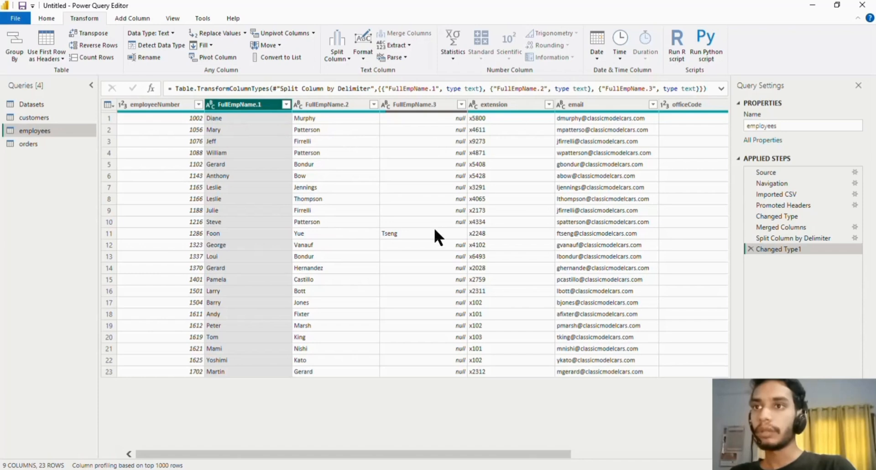
Remove the Changed Type1 and Split Column by Delimiter applied steps from the employees query
left_click(418, 106)
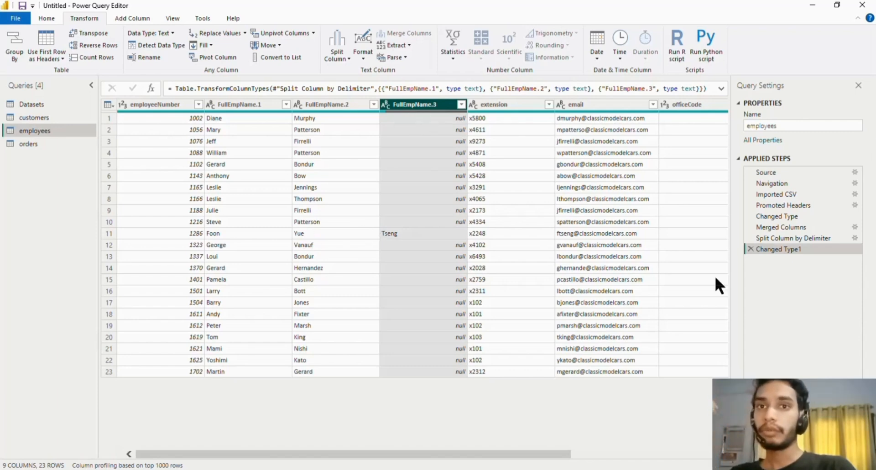
left_click(748, 248)
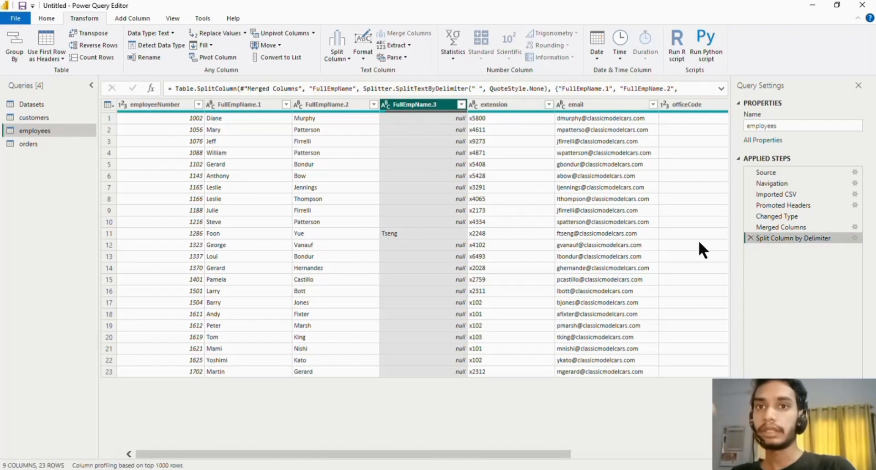
left_click(750, 238)
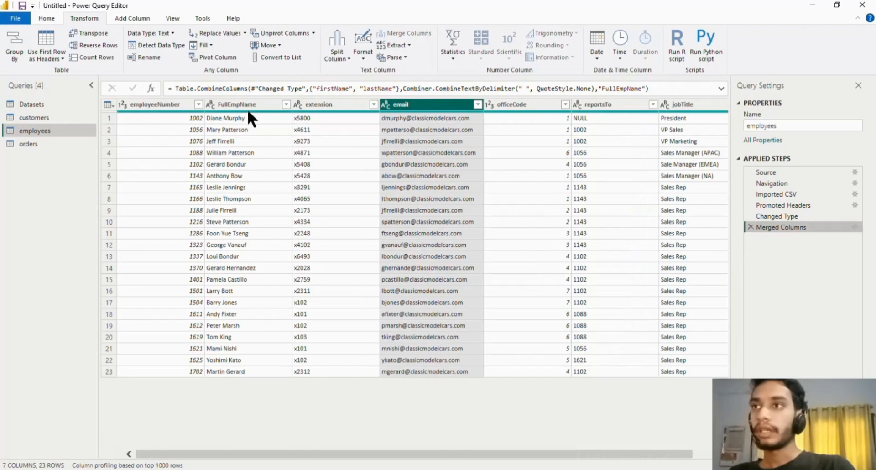
Split the FullEmpName column by a space delimiter at the left-most delimiter only
left_click(246, 106)
left_click(337, 55)
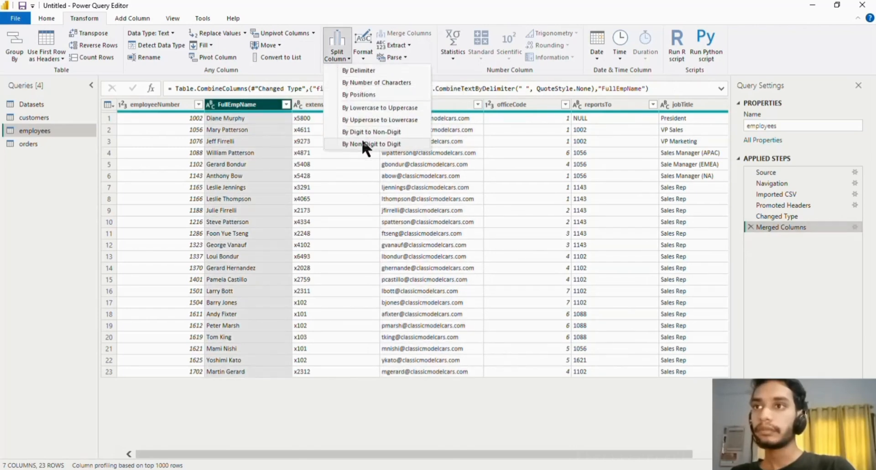
left_click(362, 70)
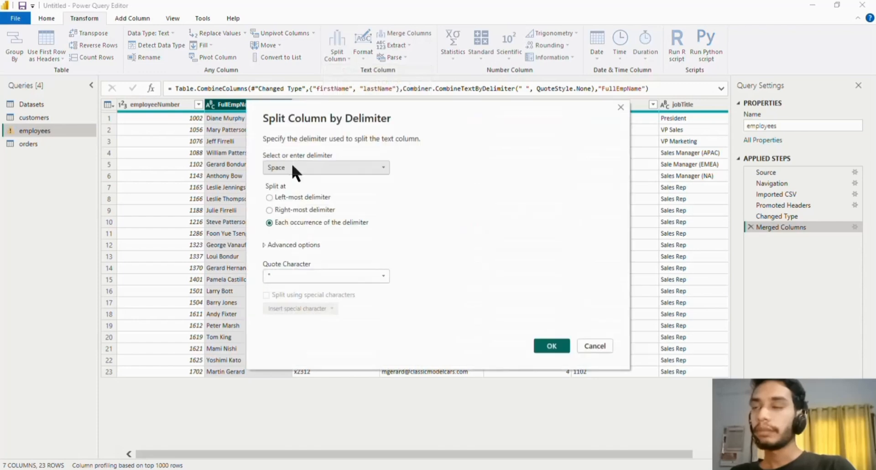
left_click(326, 198)
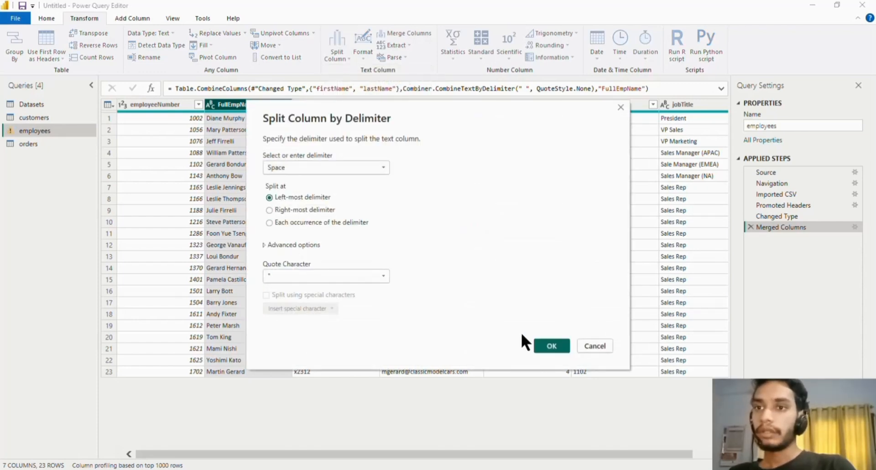
left_click(564, 348)
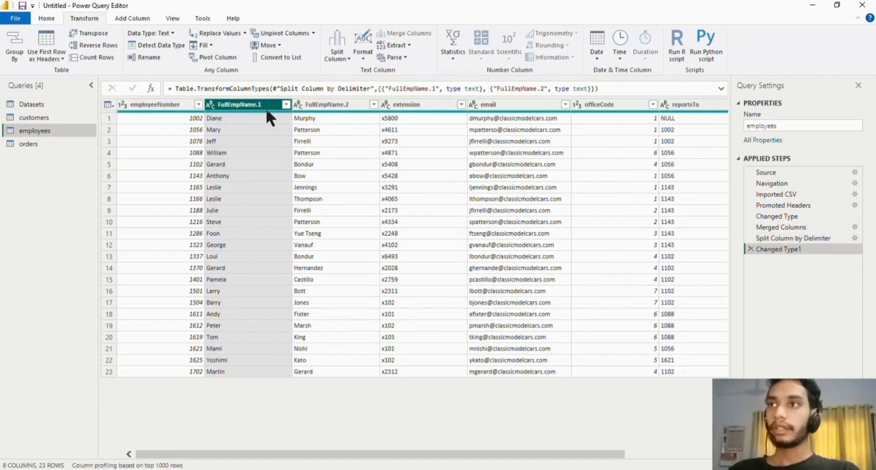
Rename the FullEmpName.1 column as FirstName and the FullEmpName.2 column as LastName
double_click(249, 106)
type("FirstName")
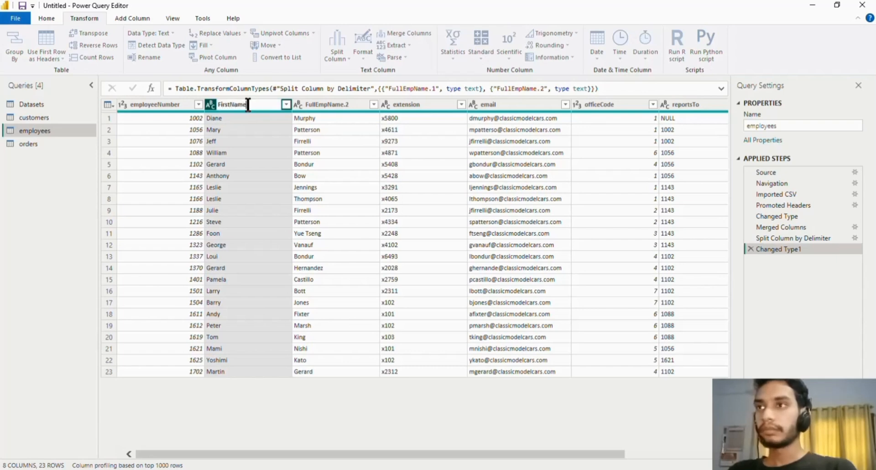
key("Return")
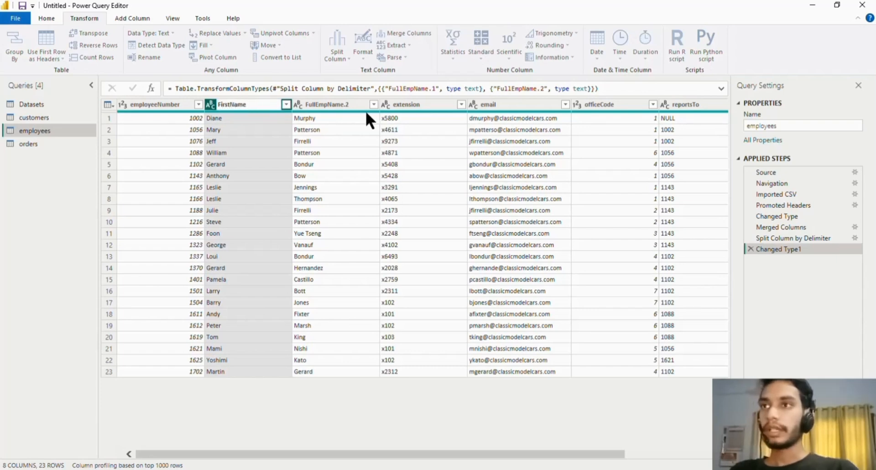
left_click(344, 108)
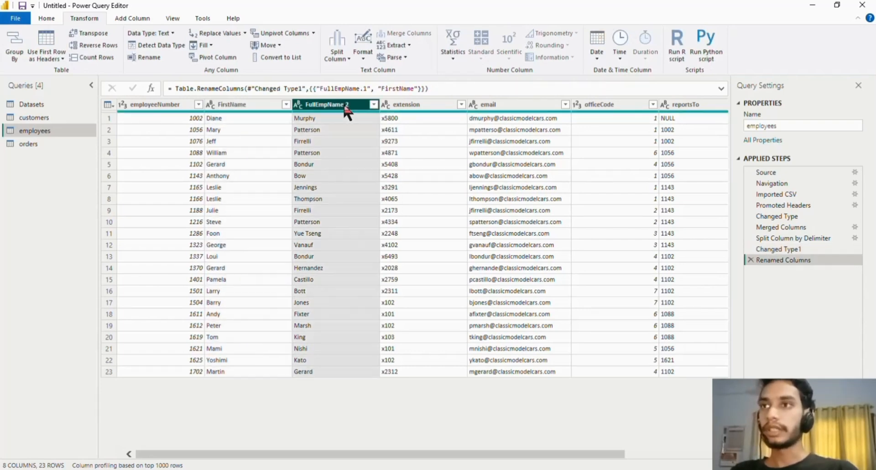
double_click(345, 106)
type("LastName")
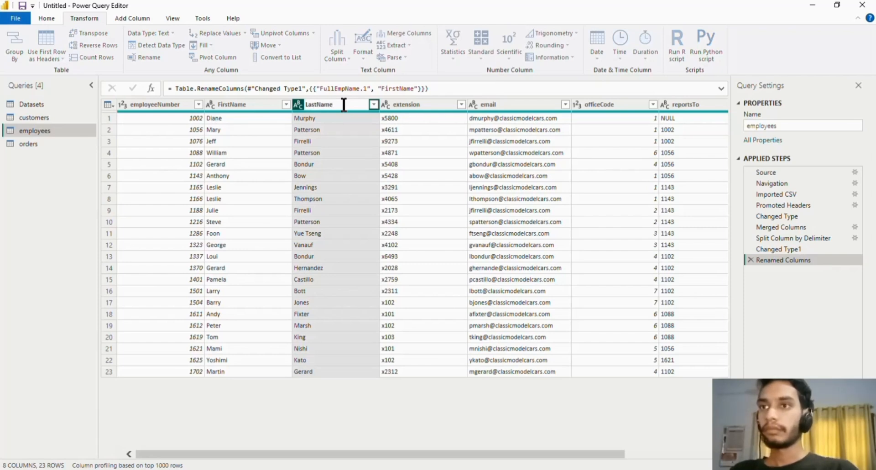
key("Return")
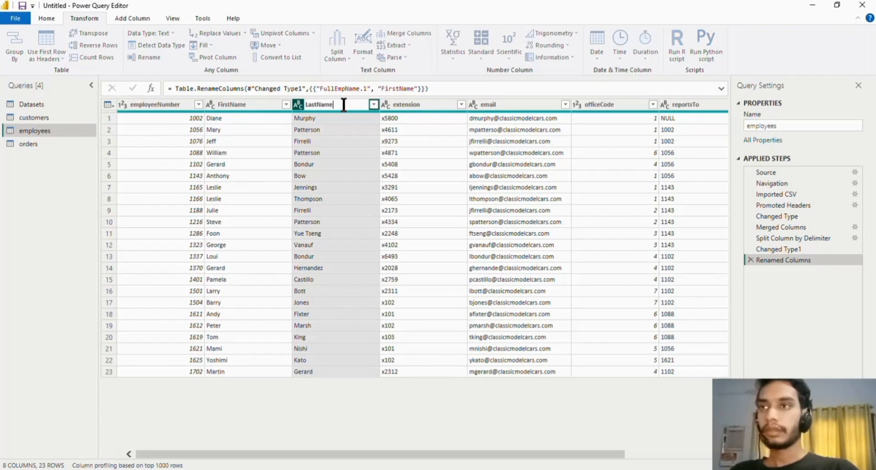
left_click(246, 106)
left_click(328, 106)
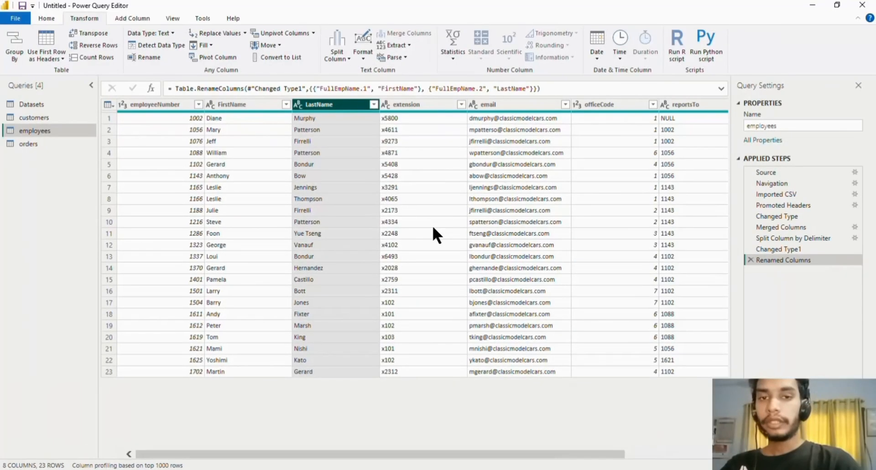
Try extracting the text before the @ delimiter in place in the email column, and remove that extraction from the applied steps
left_click(515, 106)
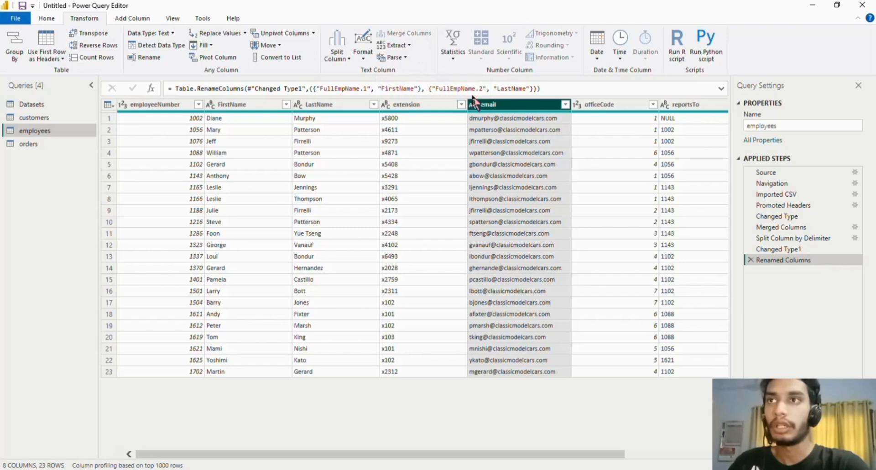
left_click(403, 46)
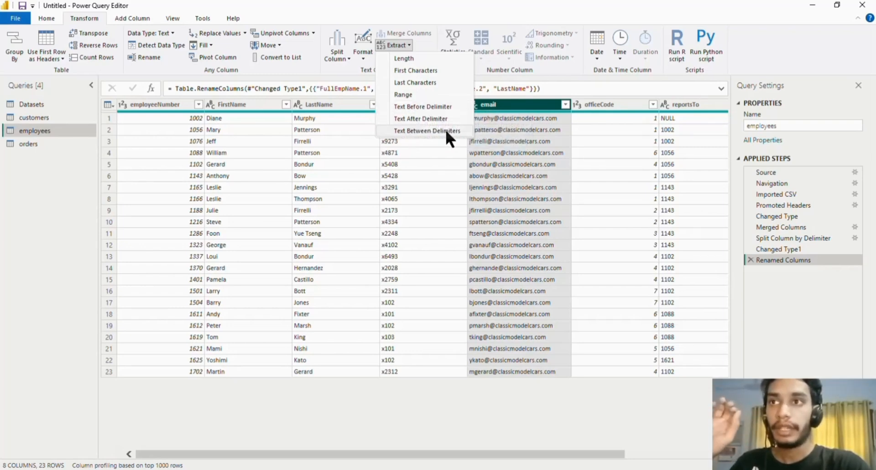
left_click(423, 107)
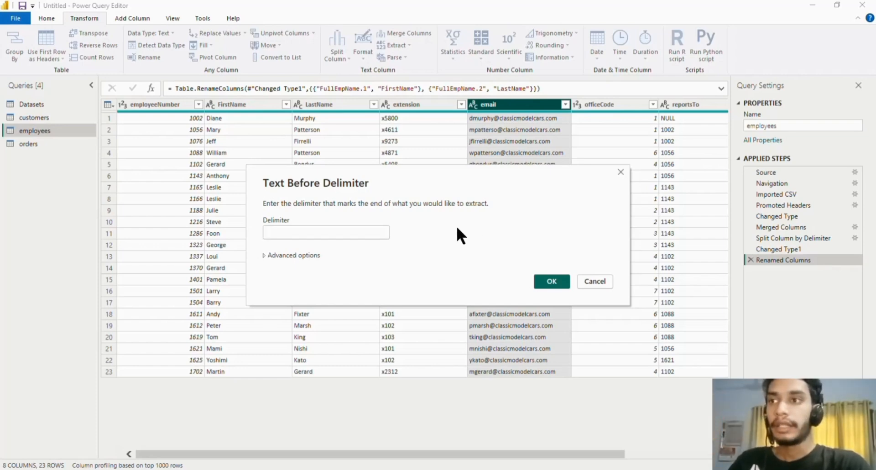
type("@")
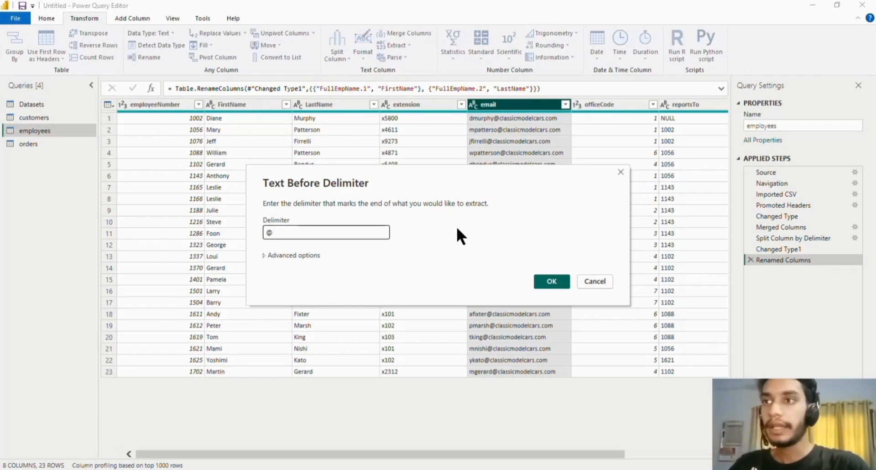
left_click(558, 280)
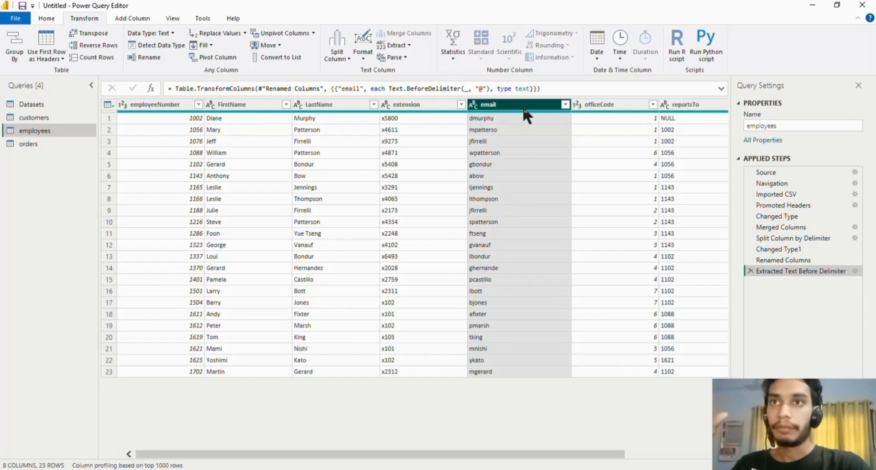
mouse_move(504, 454)
left_mouse_down()
mouse_move(590, 461)
mouse_move(502, 456)
left_mouse_up()
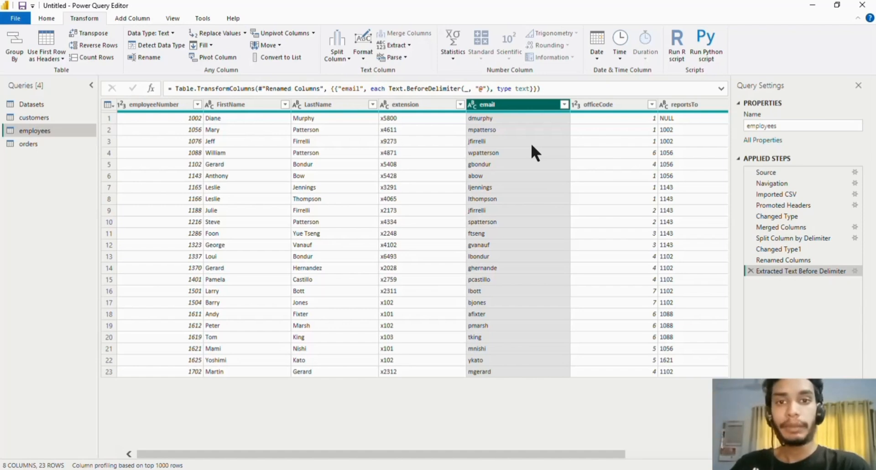
left_click(751, 271)
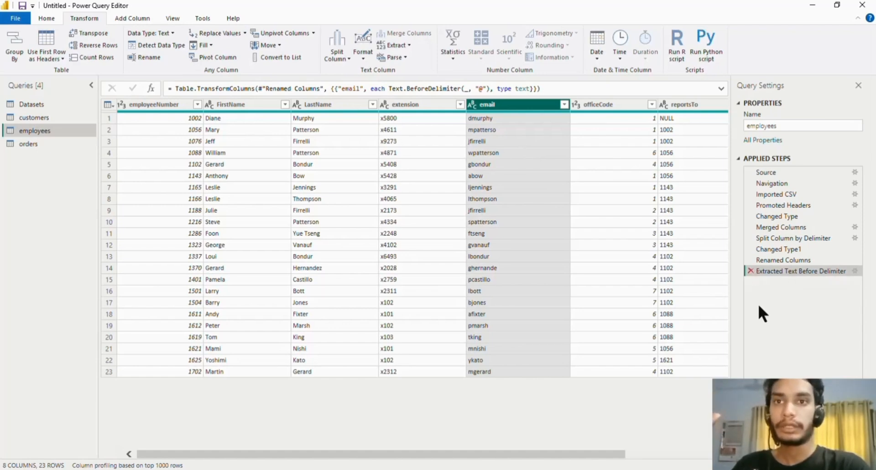
Add a new column that extracts the text before the @ delimiter from the email column
left_click(138, 17)
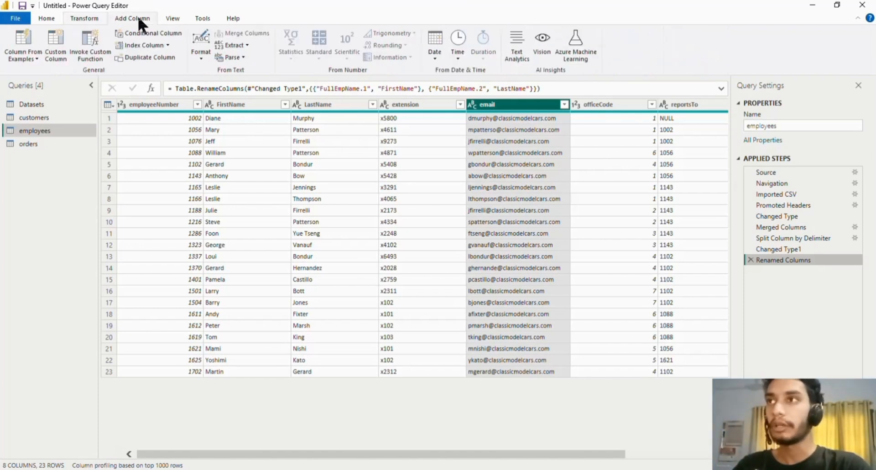
left_click(241, 45)
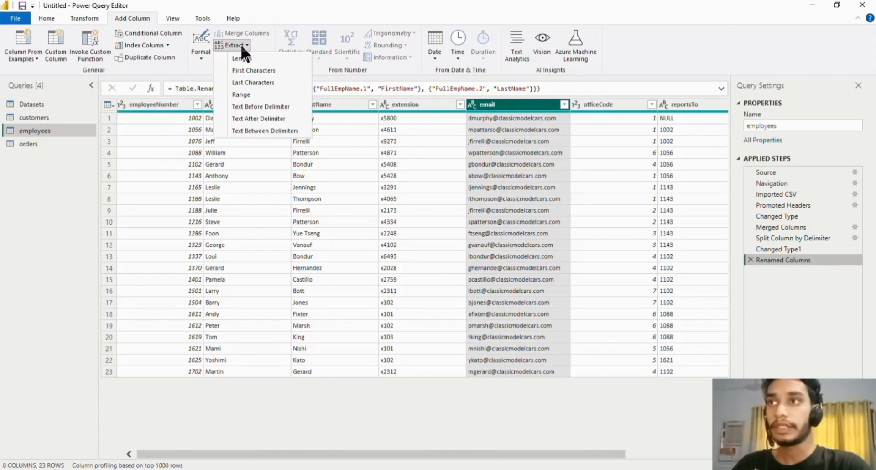
left_click(246, 107)
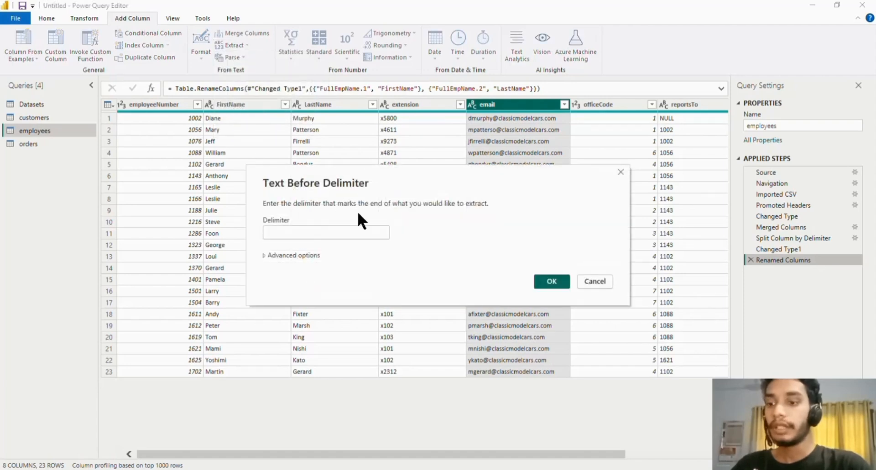
type("@")
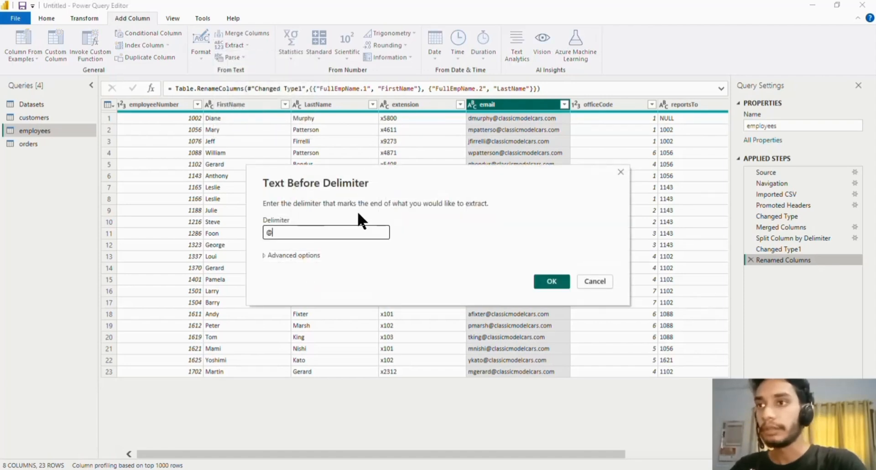
left_click(552, 283)
left_click_drag(401, 453, 629, 455)
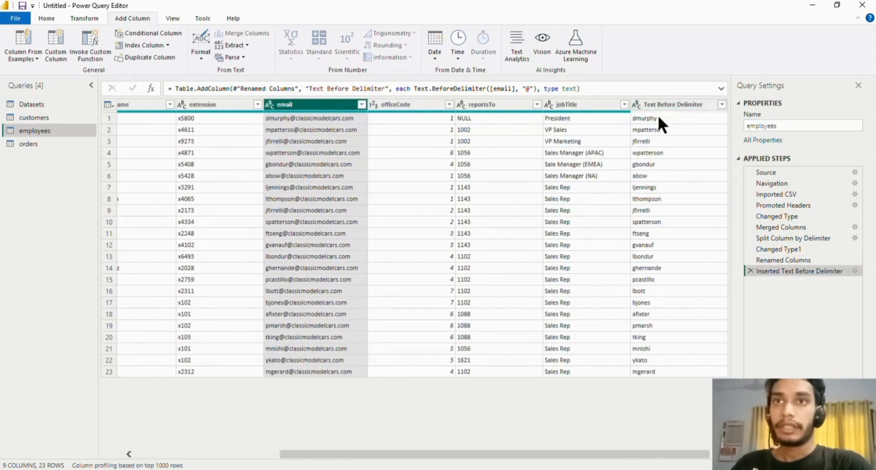
Add a new column with the first 5 characters of the Text Before Delimiter column
left_click(654, 198)
left_click(668, 106)
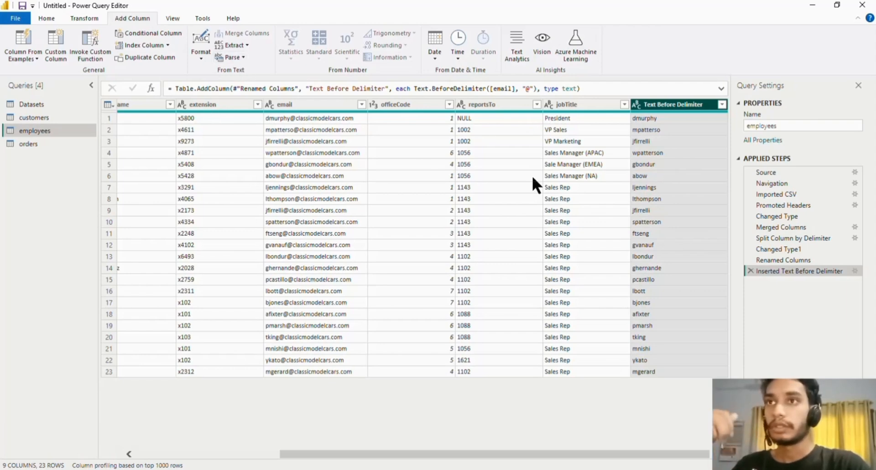
left_click(231, 44)
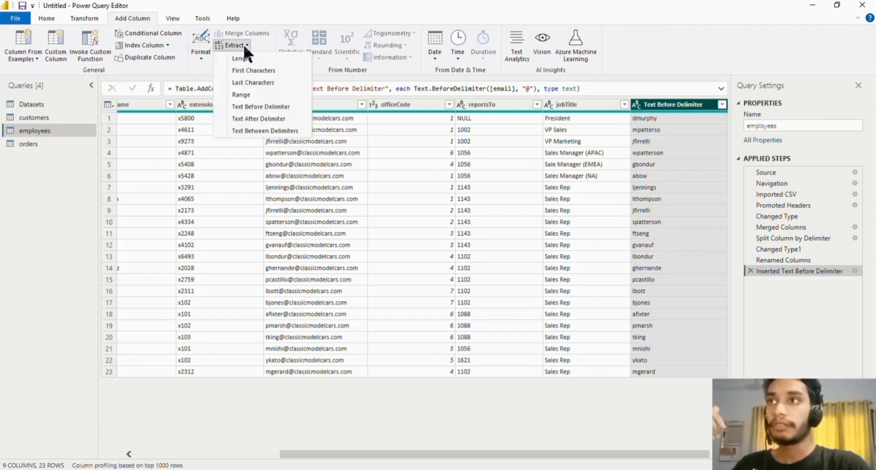
left_click(260, 70)
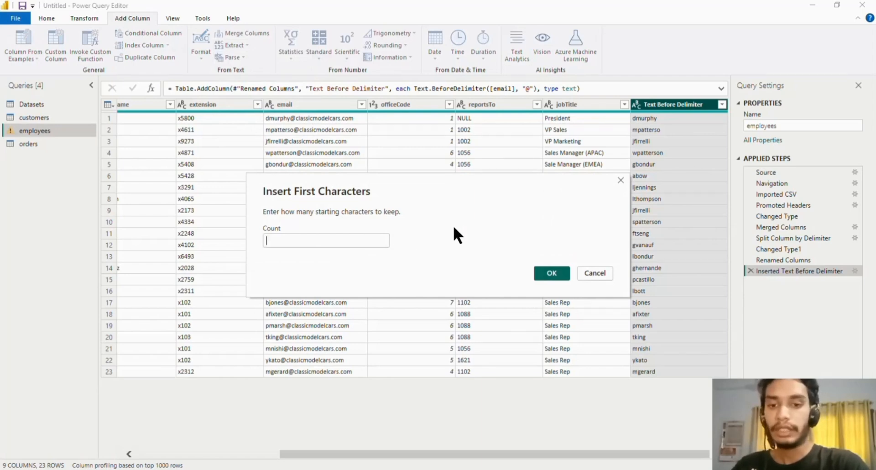
type("5")
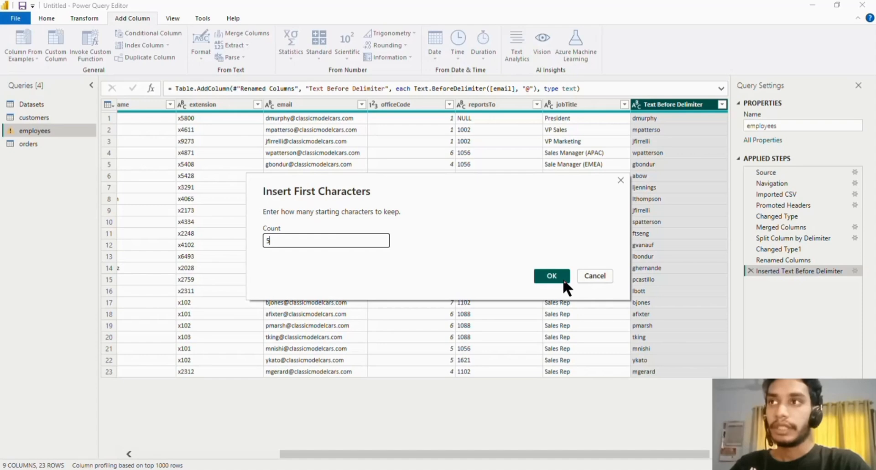
left_click(547, 277)
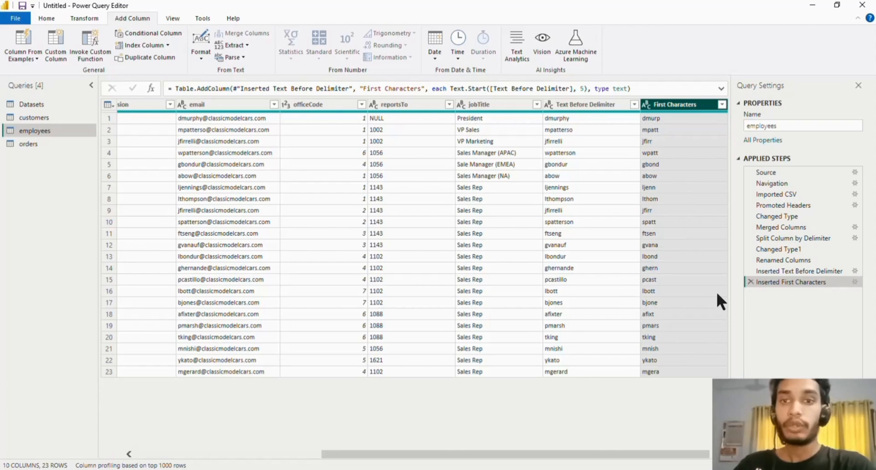
left_click(234, 45)
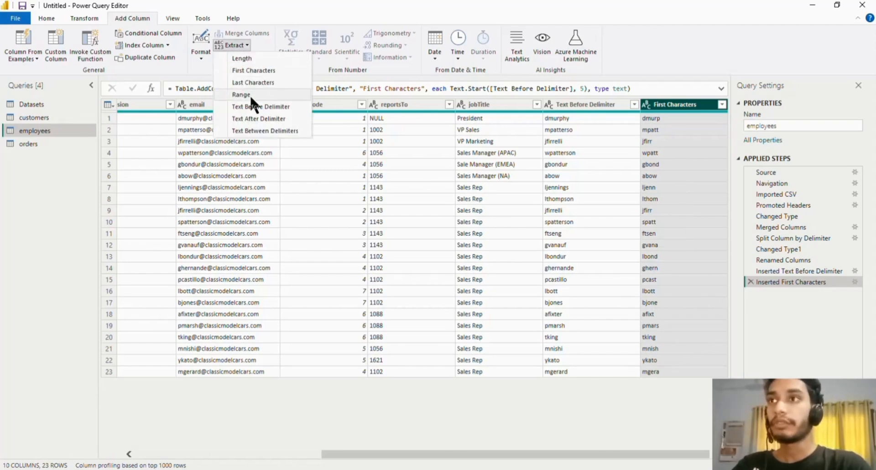
left_click(262, 46)
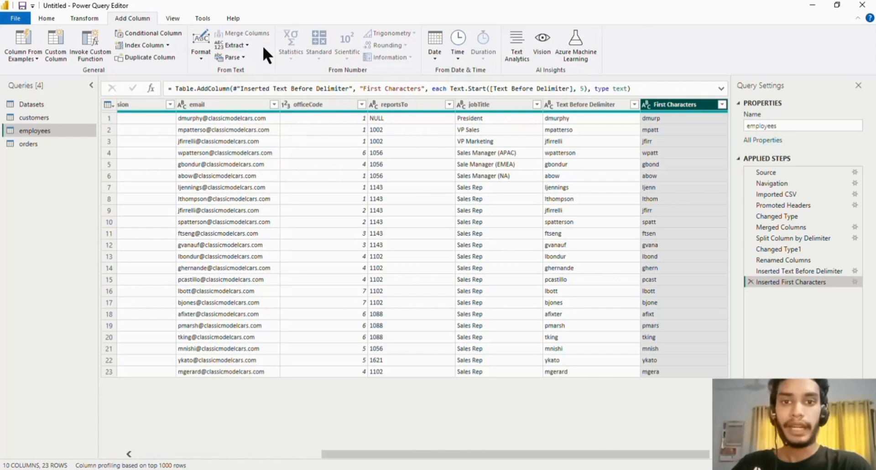
left_click(82, 18)
left_click(124, 18)
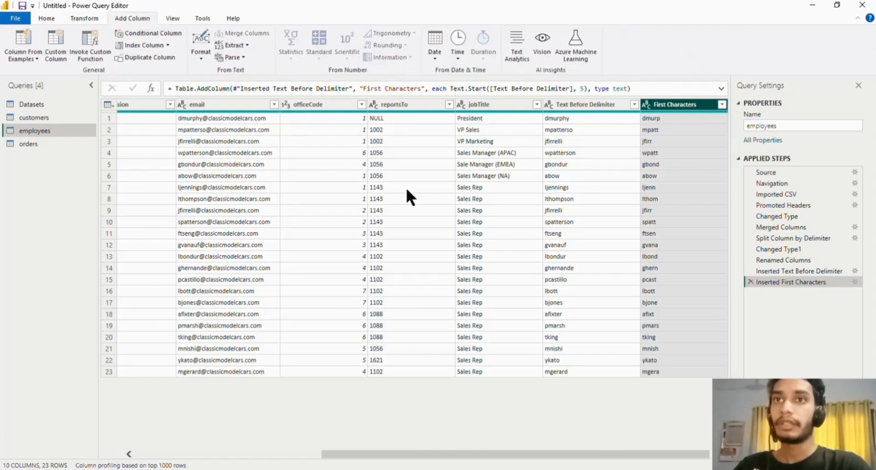